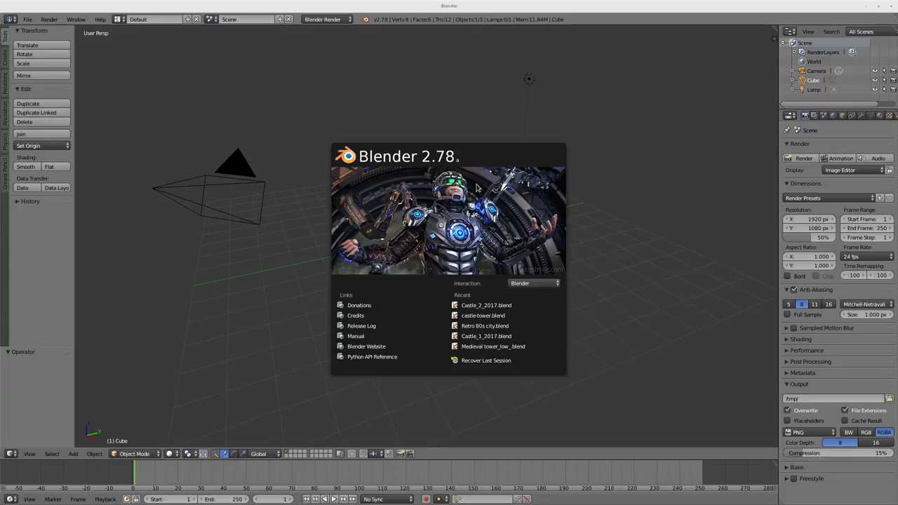
Step: Dismiss the splash screen and switch to the Video Editing screen layout
click(381, 153)
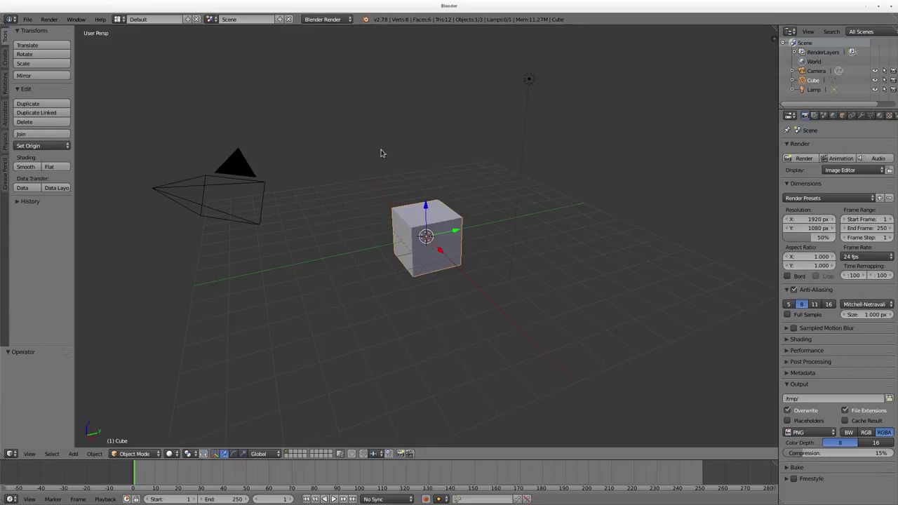
click(120, 19)
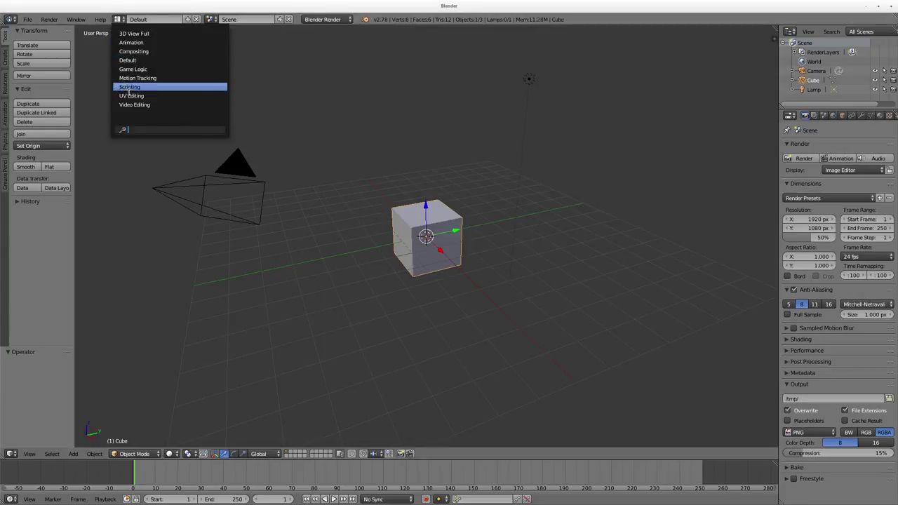
click(132, 107)
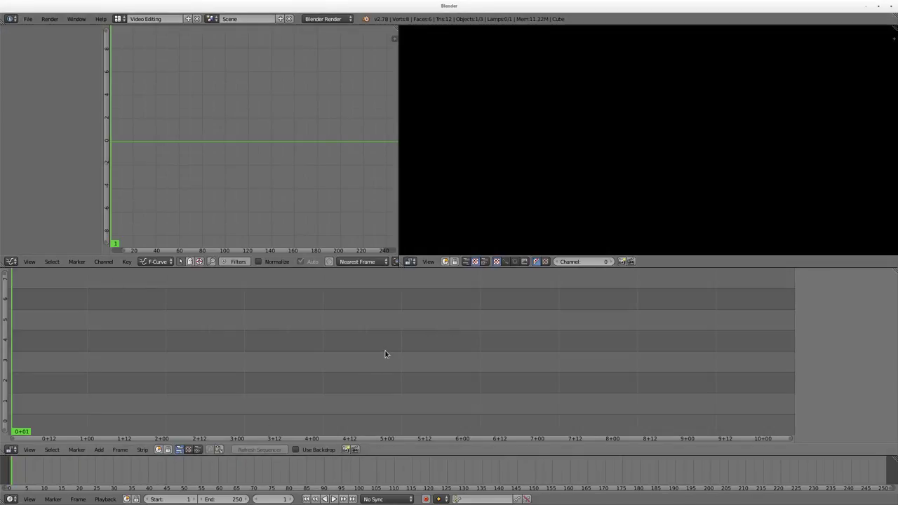
Step: Add MVI_3573.MOV, MVI_3576.MOV and MVI_3581.MOV from /tmp/videos as movie strips
click(100, 450)
click(112, 411)
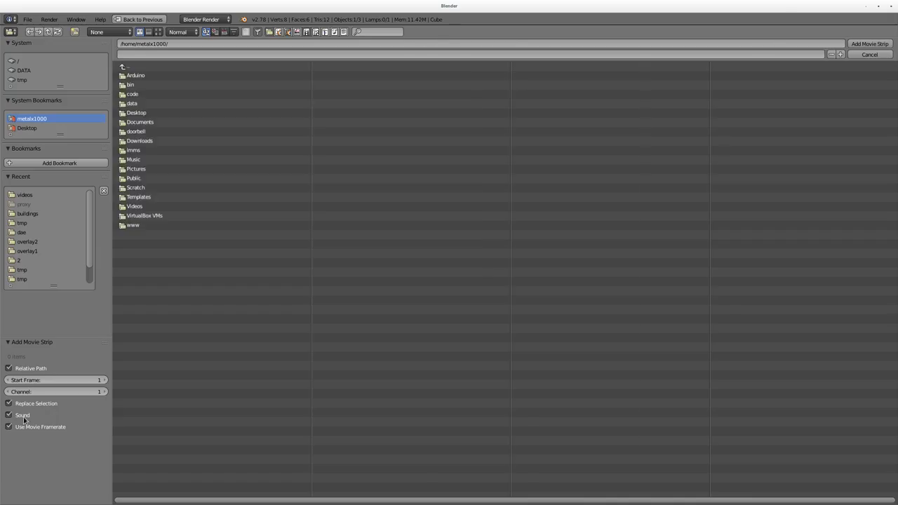
click(28, 196)
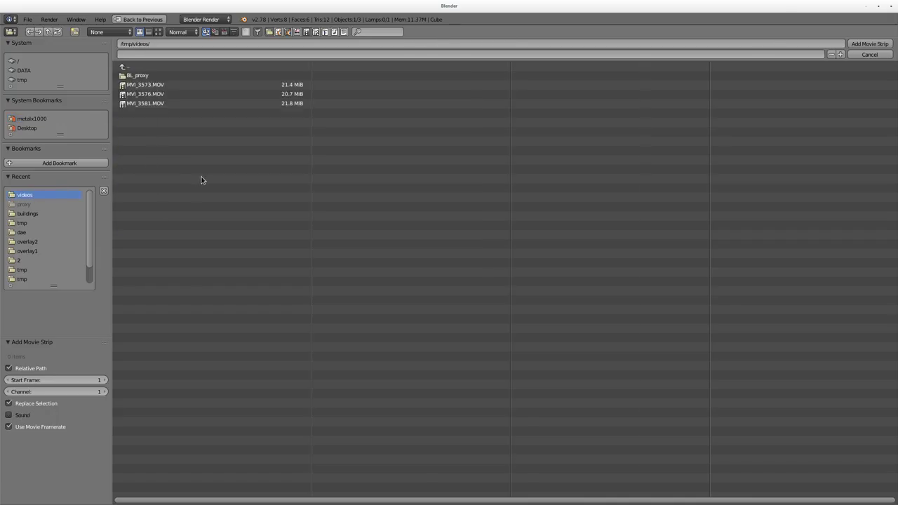
drag(200, 176, 139, 85)
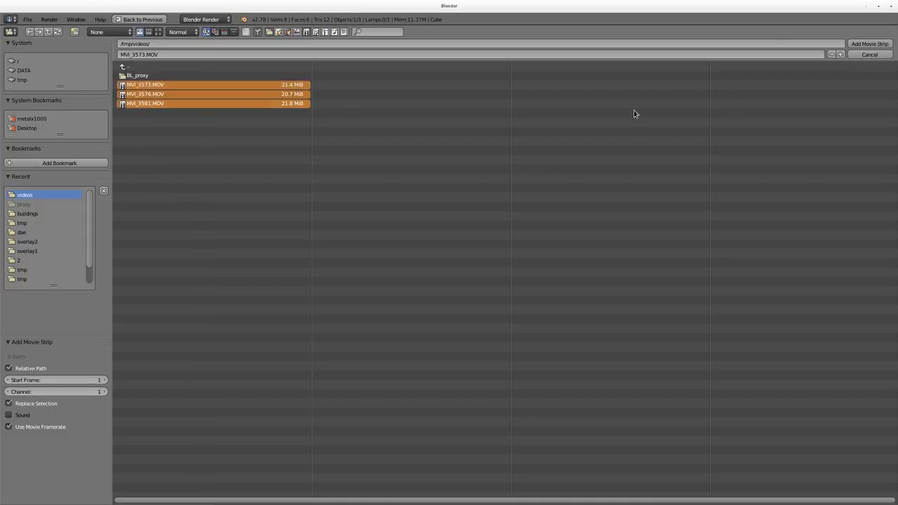
click(864, 44)
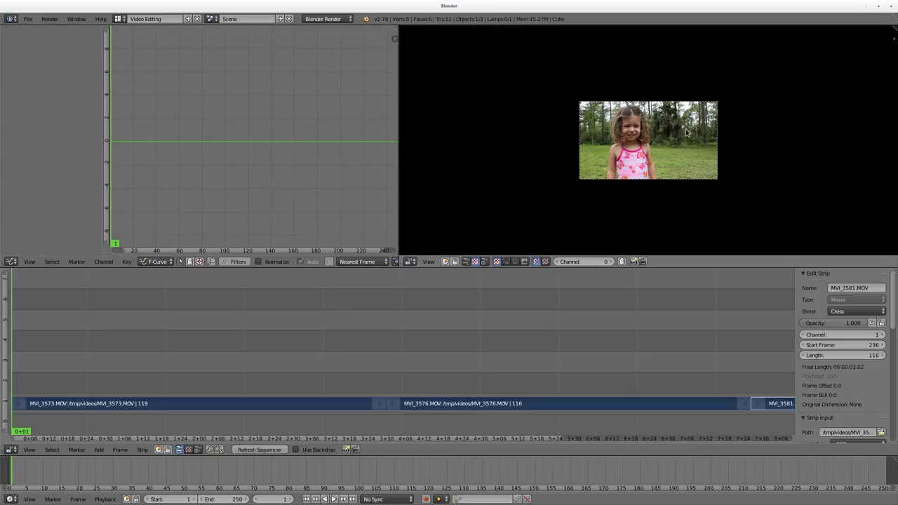
Step: Fit the preview image to its area and zoom the timeline to show all three strips
key(Home)
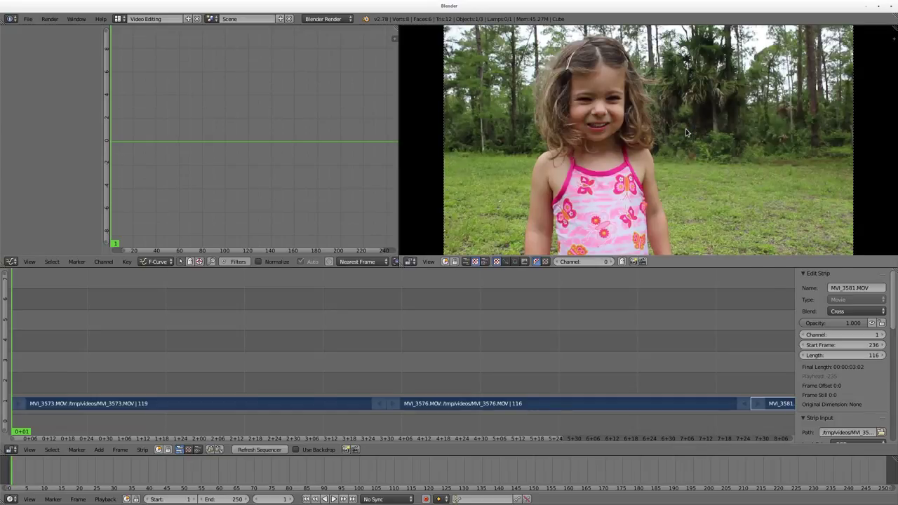
scroll(686, 132, down, 2)
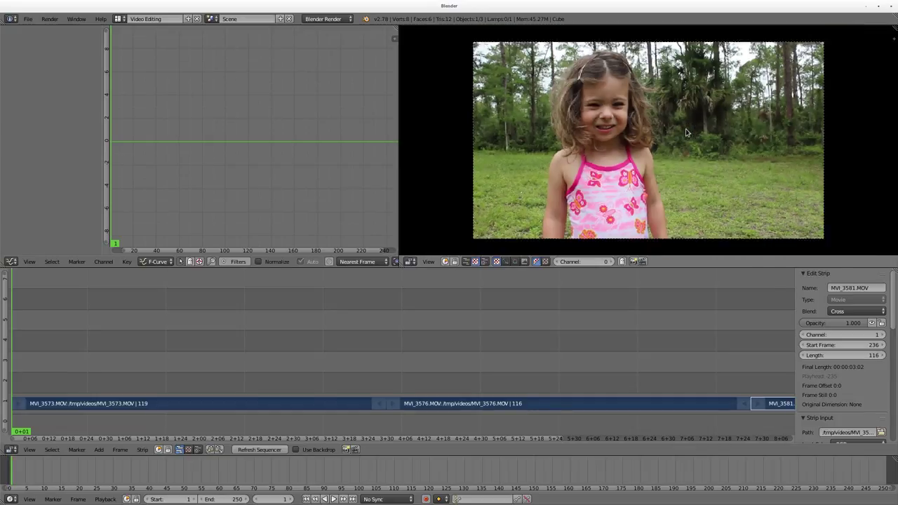
scroll(686, 132, up, 2)
scroll(686, 132, up, 1)
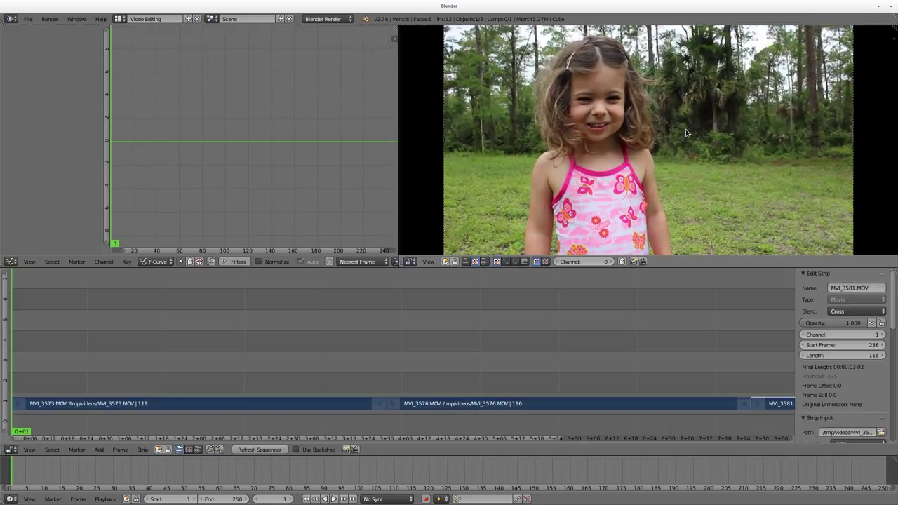
key(Home)
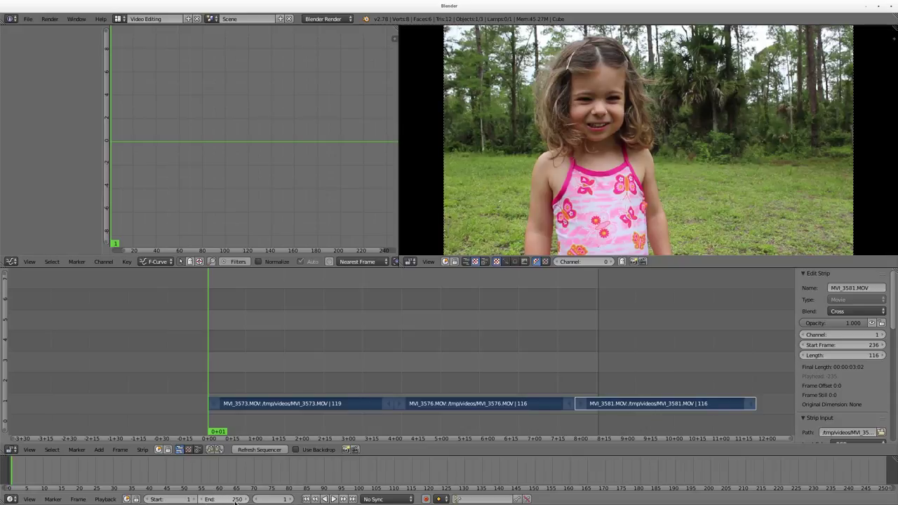
Step: Set the scene end frame to 350 and start playing the sequence
text(350)
key(Return)
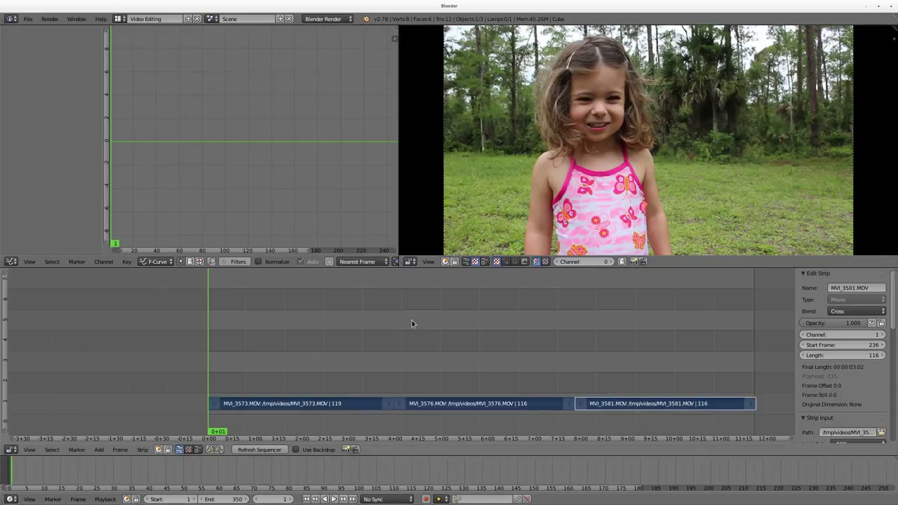
key(alt+a)
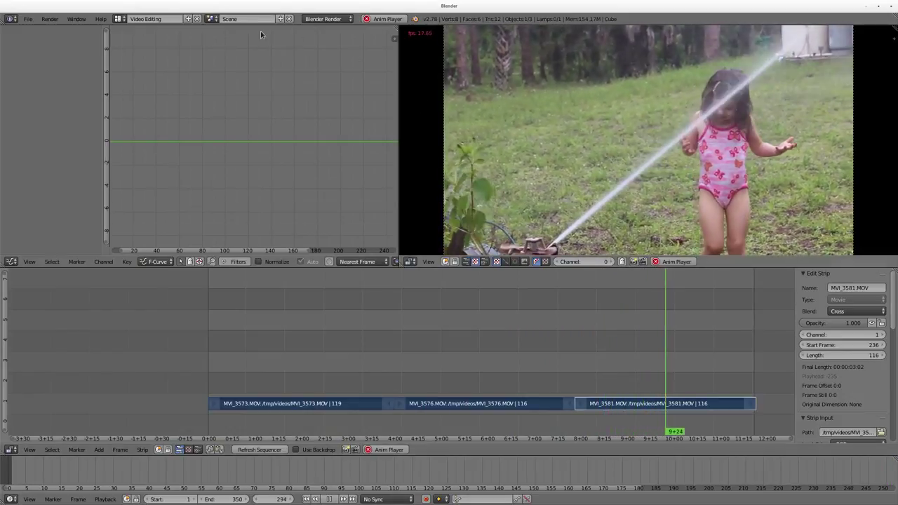
Step: Change the System tab's Memory Cache Limit from 1024 to 2000 MB in User Preferences
click(29, 19)
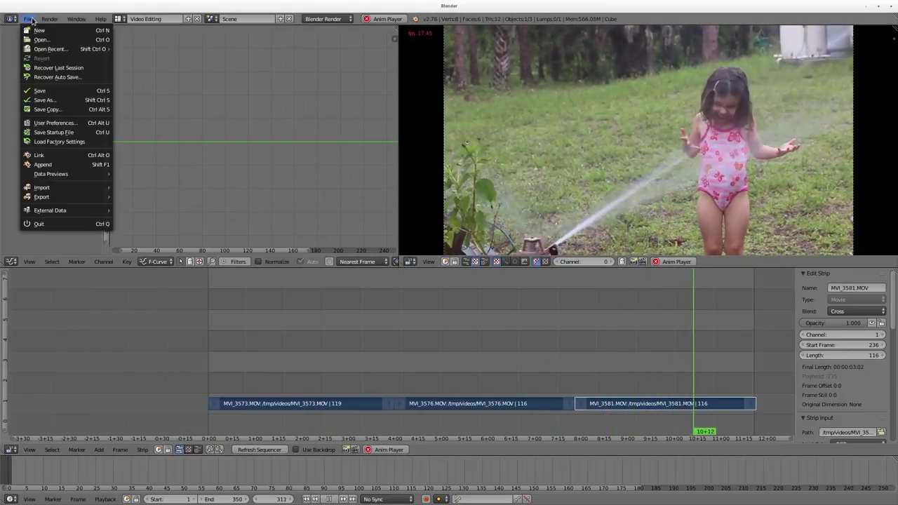
click(55, 123)
click(336, 22)
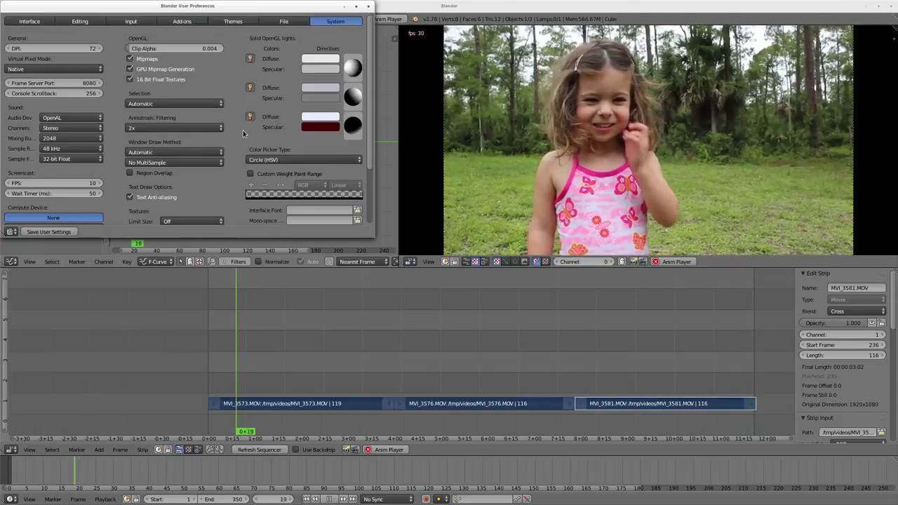
scroll(141, 210, down, 5)
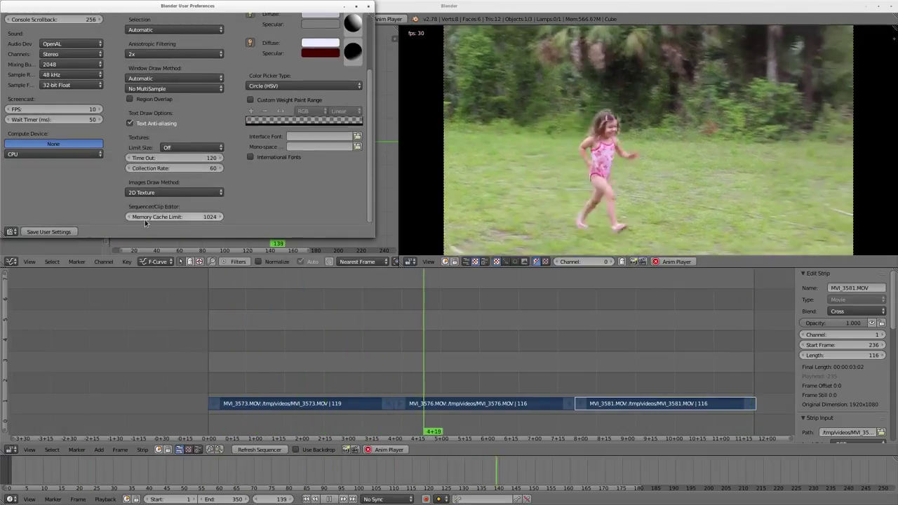
click(206, 217)
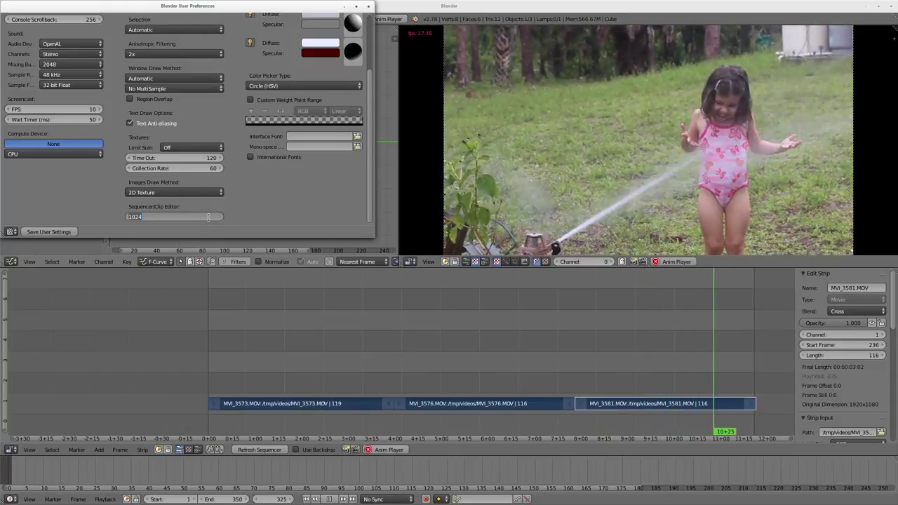
key(Return)
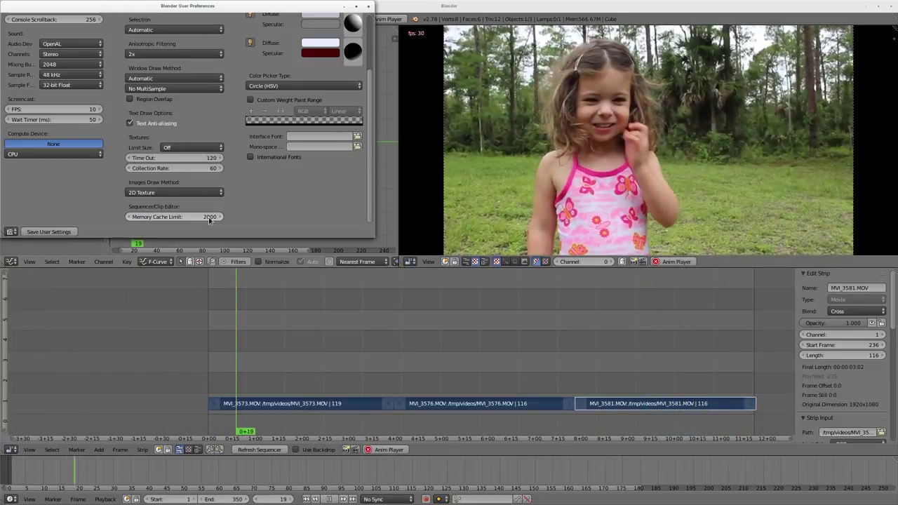
Step: Close the User Preferences window while the three strips keep playing
click(370, 8)
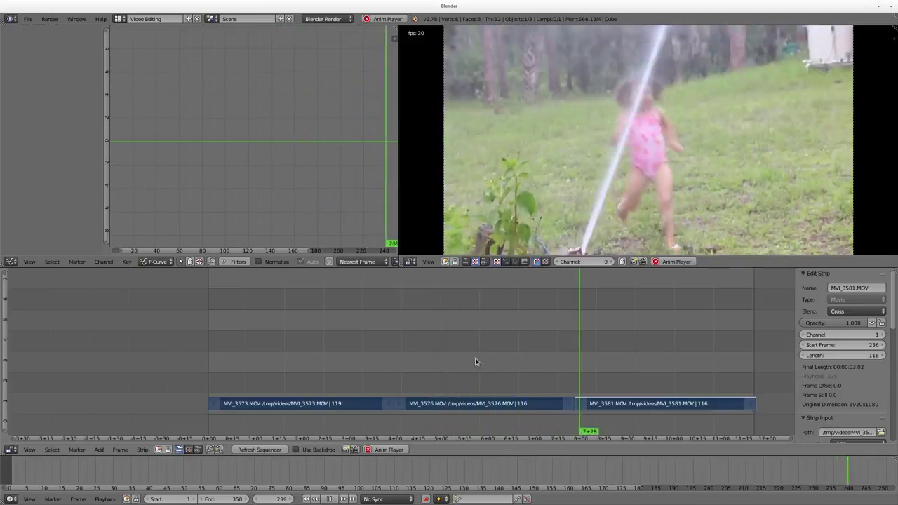
Step: Start a new file, reloading the default startup scene
click(27, 19)
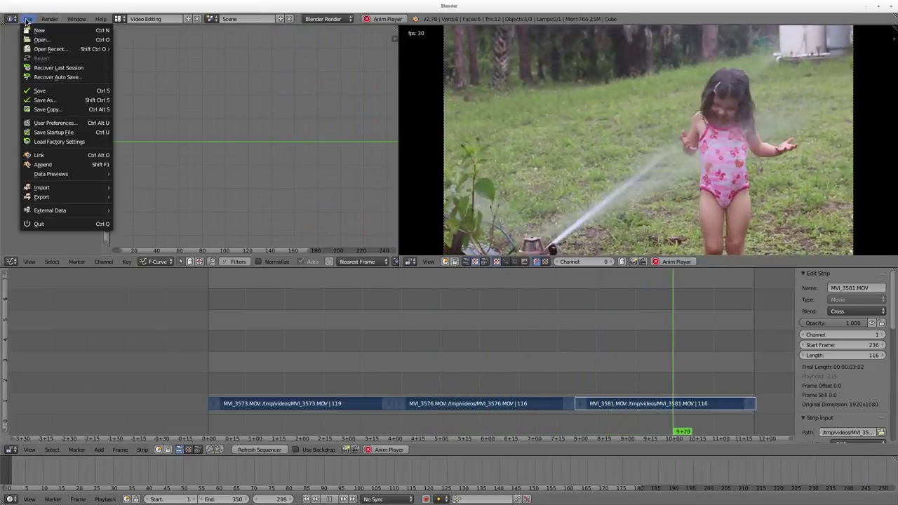
click(33, 30)
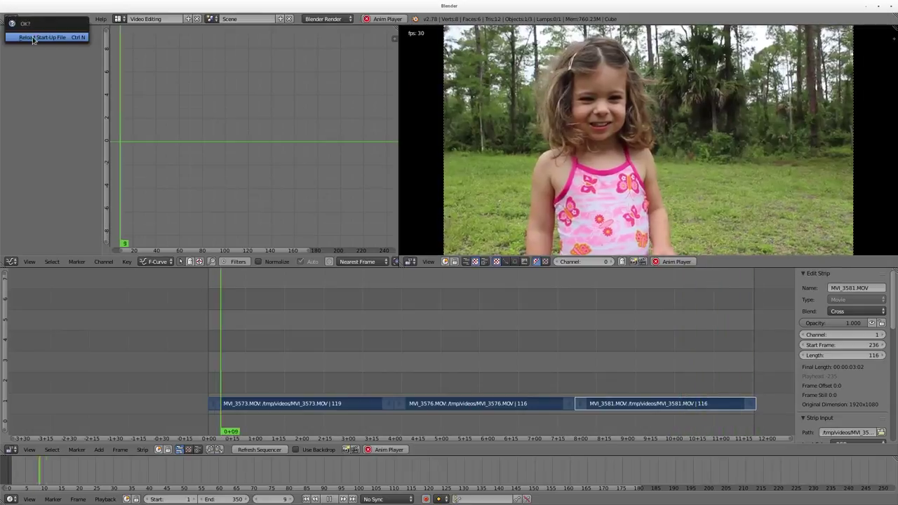
click(32, 36)
Step: Set the sequencer memory cache limit to 500 in System preferences and close the window
click(29, 19)
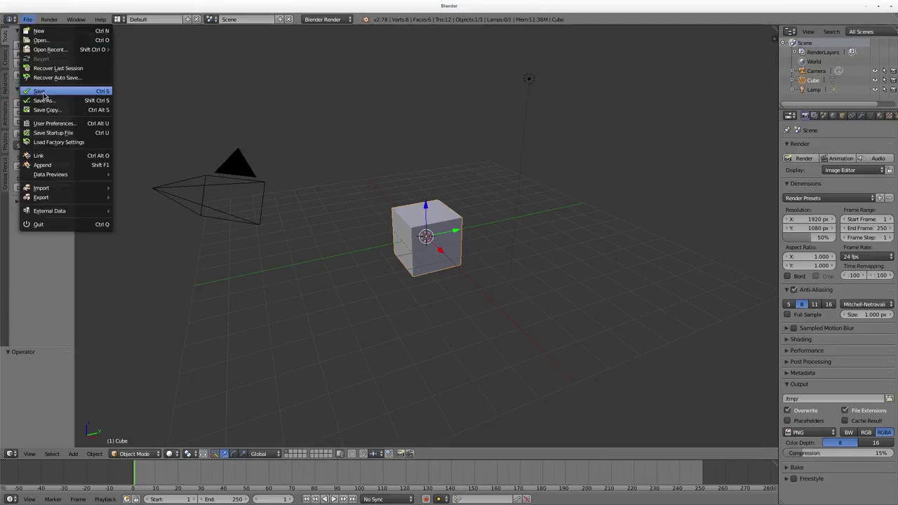
click(50, 123)
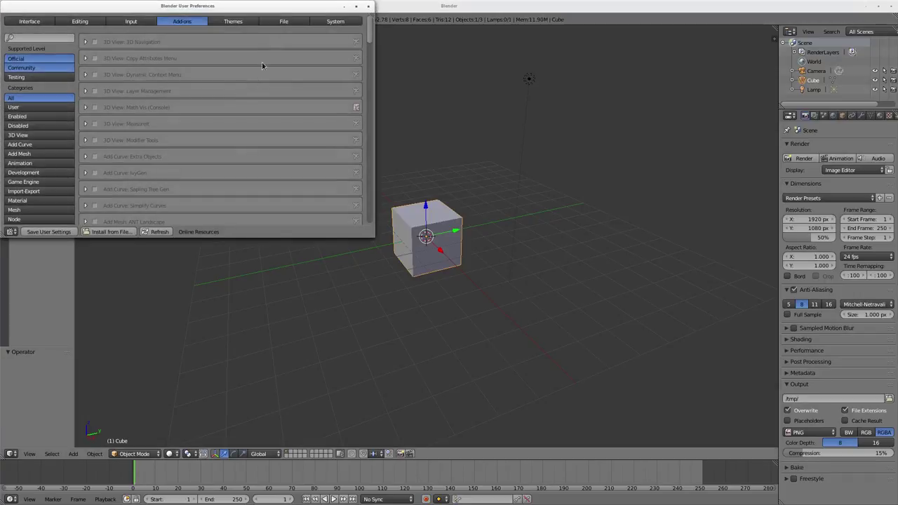
click(335, 21)
scroll(207, 219, down, 5)
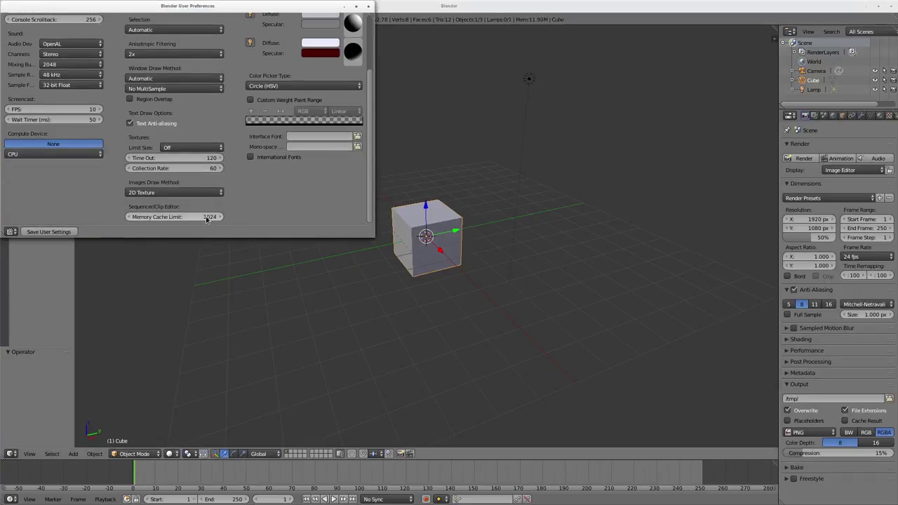
click(207, 218)
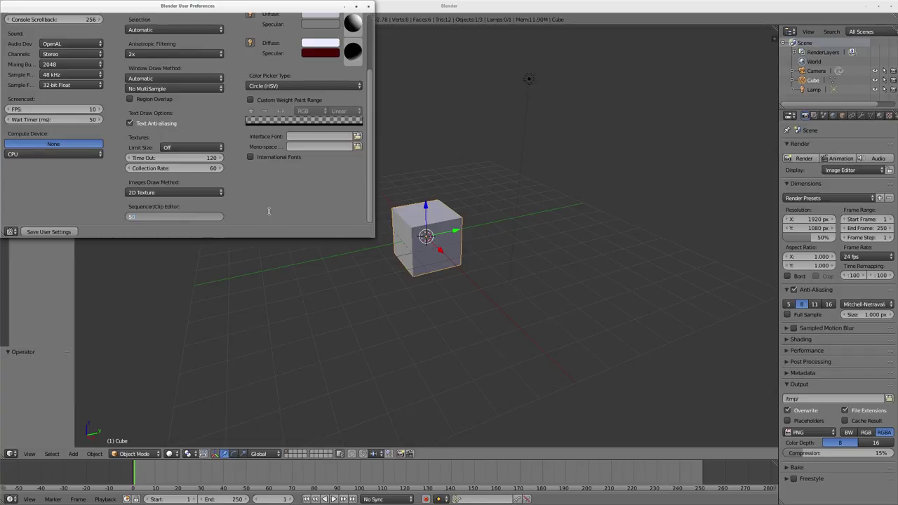
key(Return)
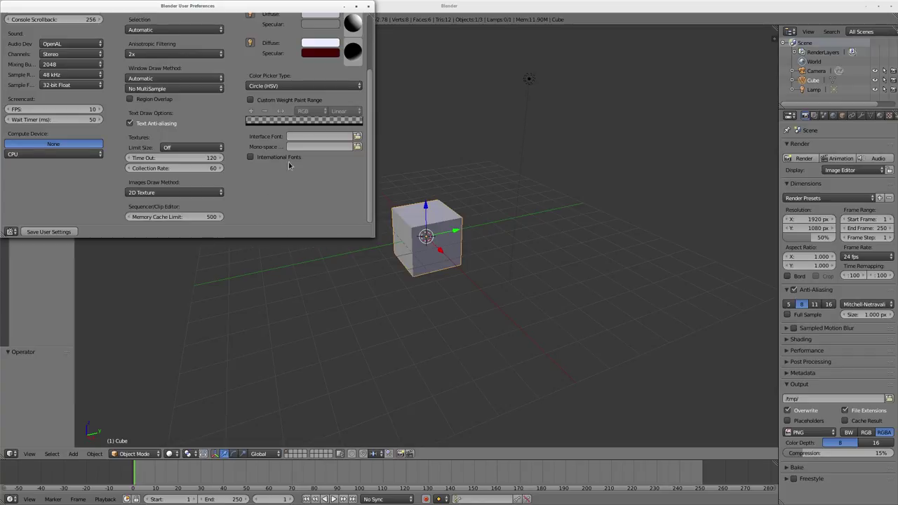
click(368, 5)
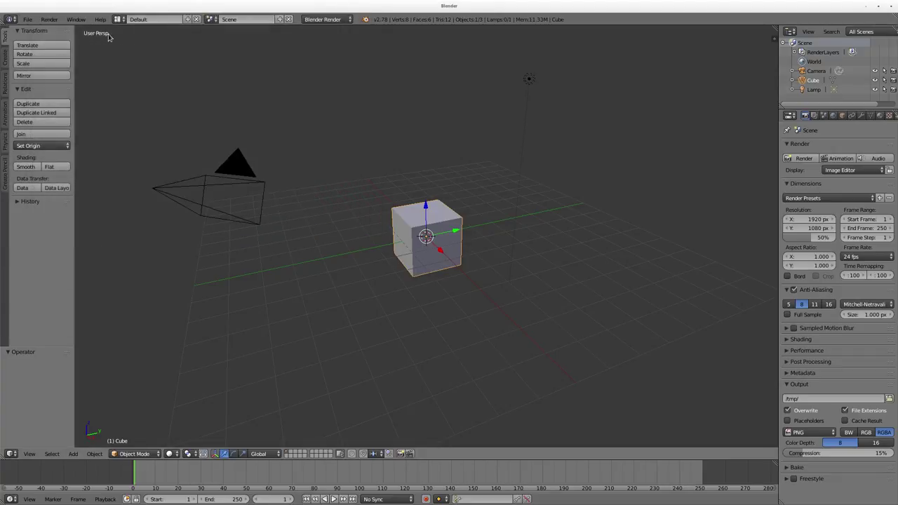
Step: Switch to the Video Editing layout and show the whole frame range in the sequencer
click(120, 20)
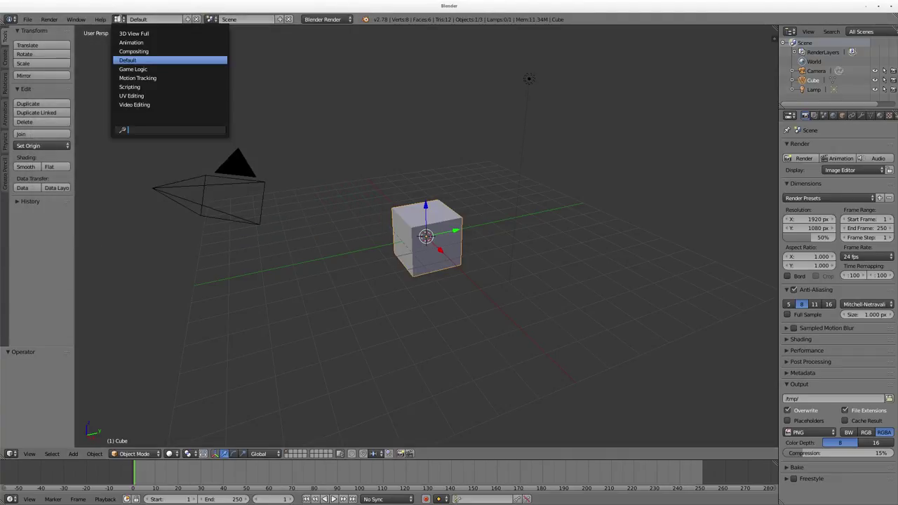
click(140, 105)
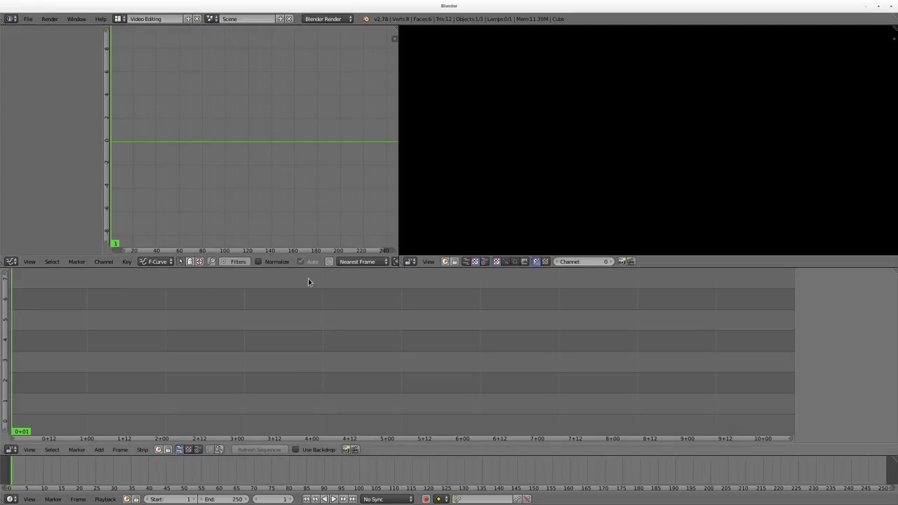
key(Home)
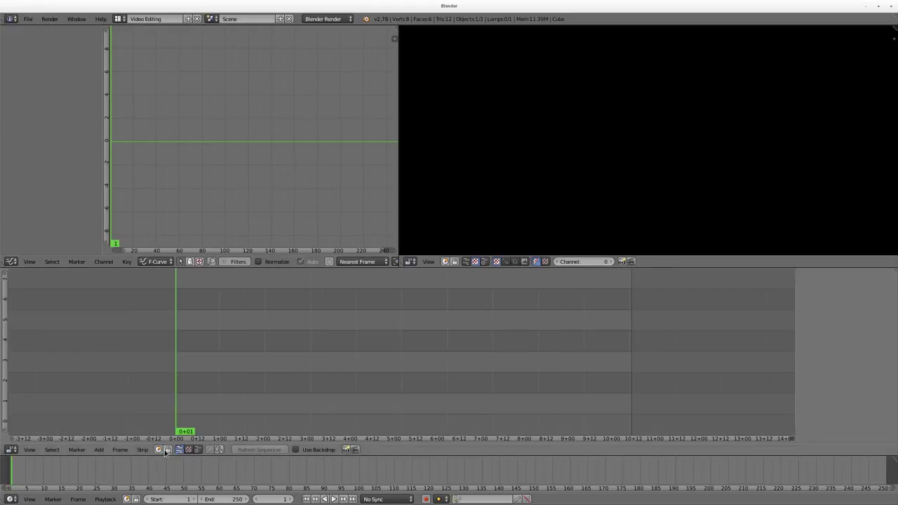
Step: Browse to /tmp/videos for a new movie strip and select all three MOV files
click(102, 450)
click(120, 412)
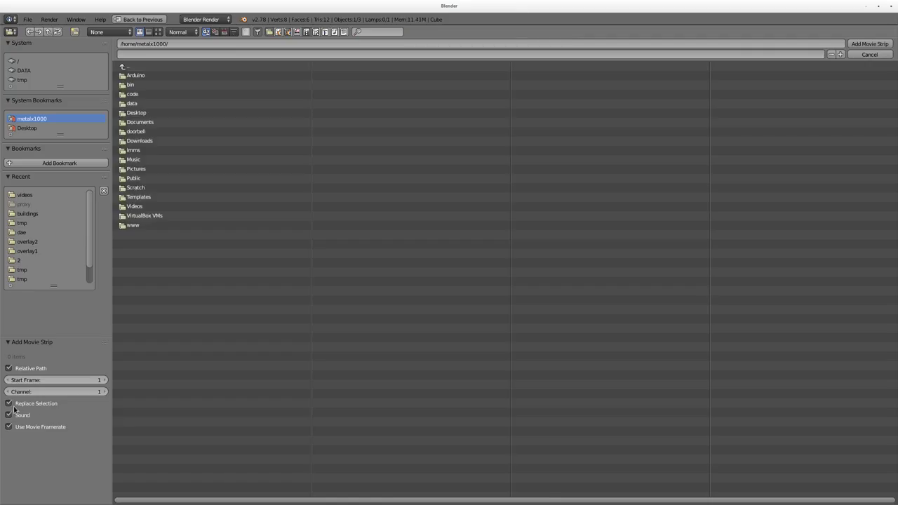
click(76, 195)
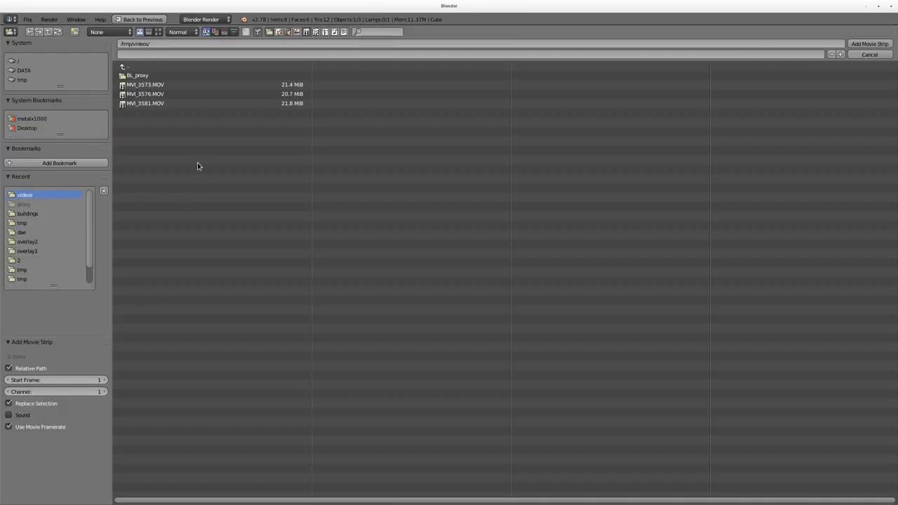
drag(196, 155, 140, 84)
Step: Add the three selected MOV clips as movie strips and set the end frame to 350
click(871, 43)
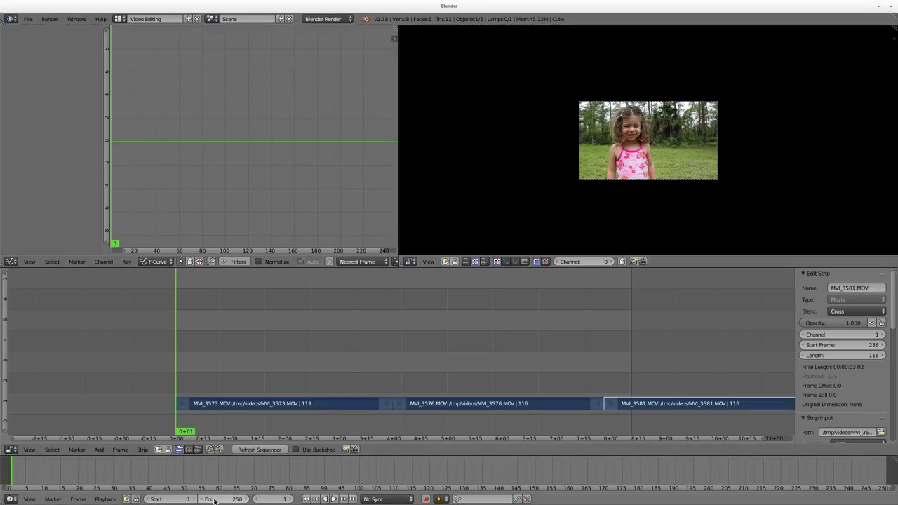
click(235, 499)
text(350)
key(Return)
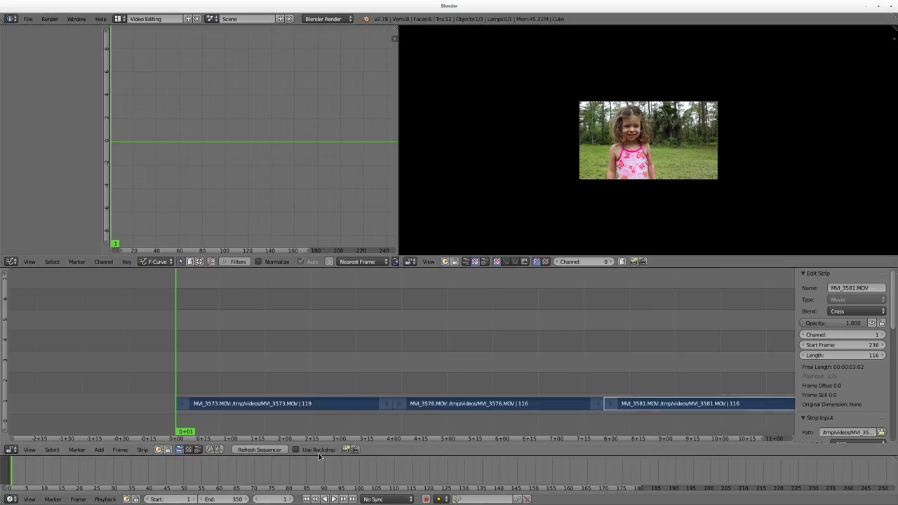
Step: Enlarge the preview to fill its area and play back the three strips
scroll(494, 307, down, 3)
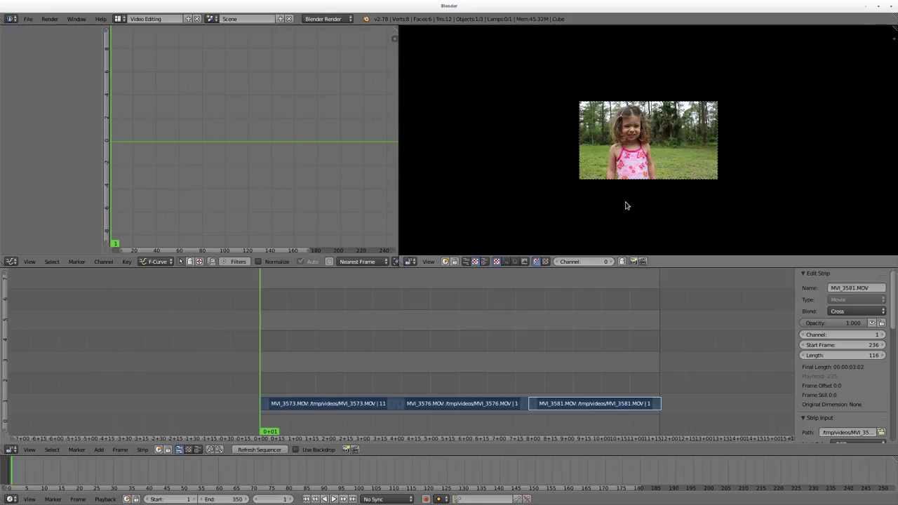
key(Home)
key(alt+a)
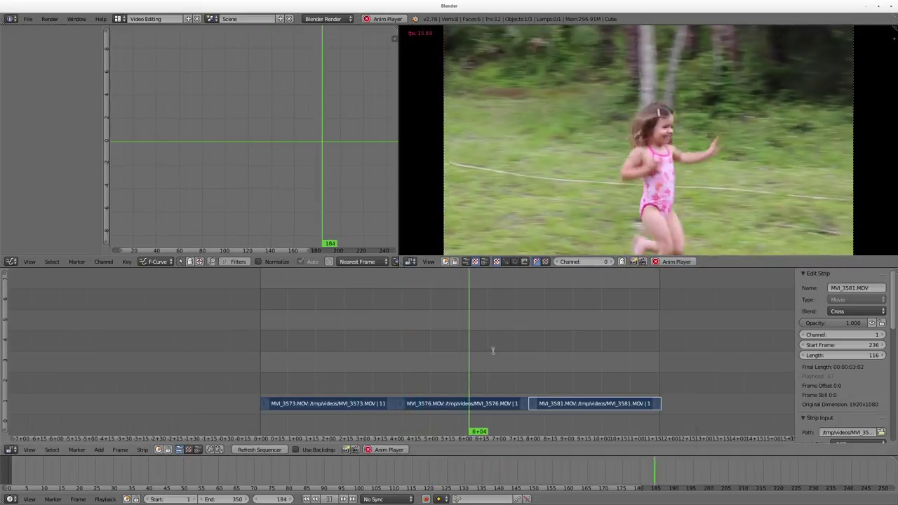
Step: Stop playback at frame 1 and enable 25% proxies for the MVI_3581.MOV strip
key(space)
key(Escape)
key(Escape)
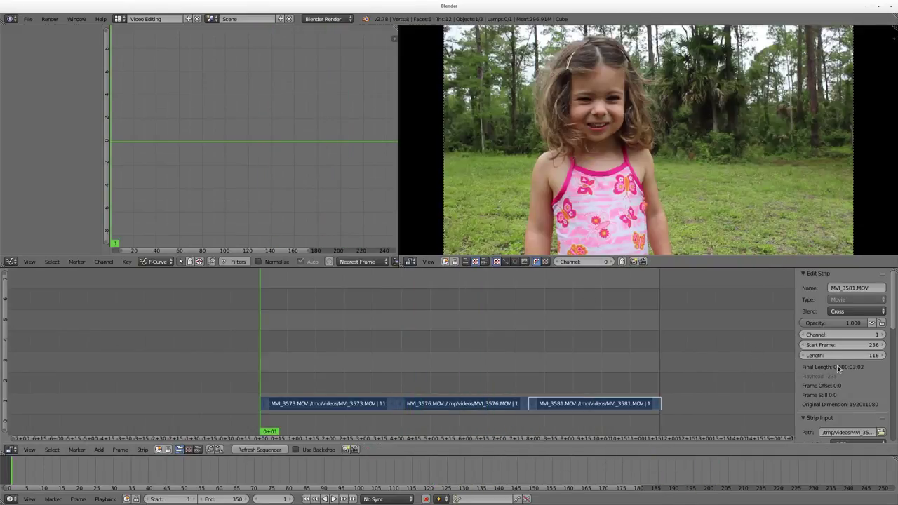
scroll(851, 380, down, 6)
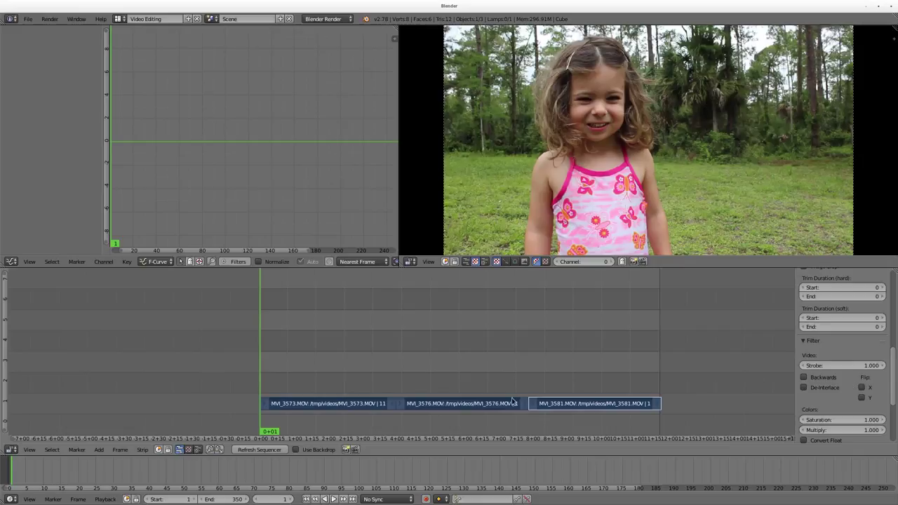
scroll(890, 393, down, 5)
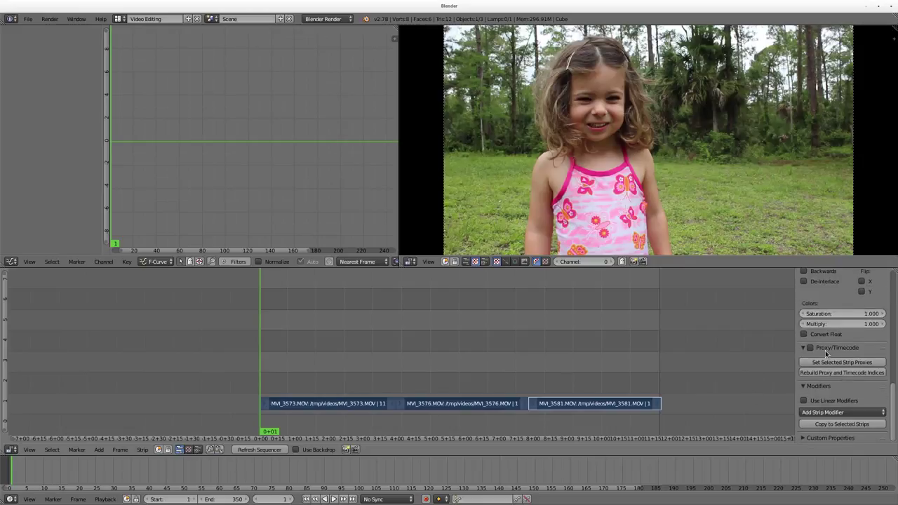
click(810, 348)
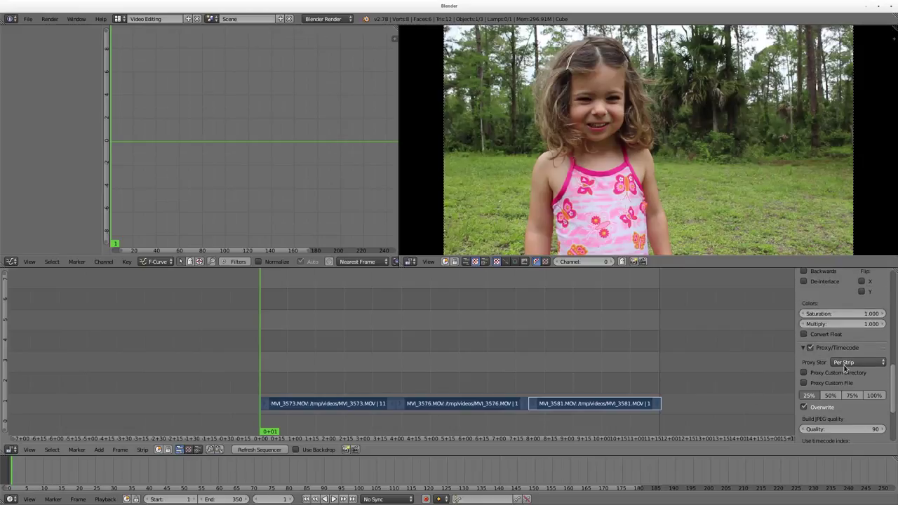
scroll(825, 379, down, 1)
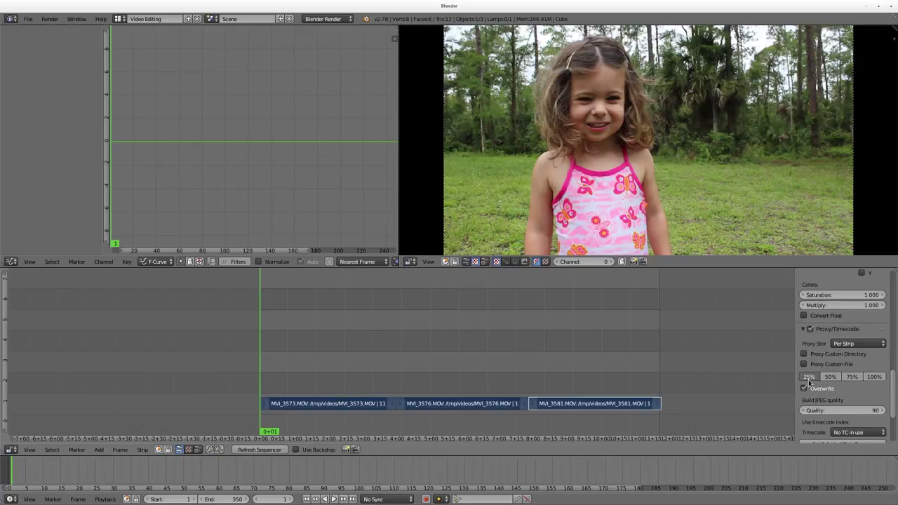
scroll(842, 397, down, 2)
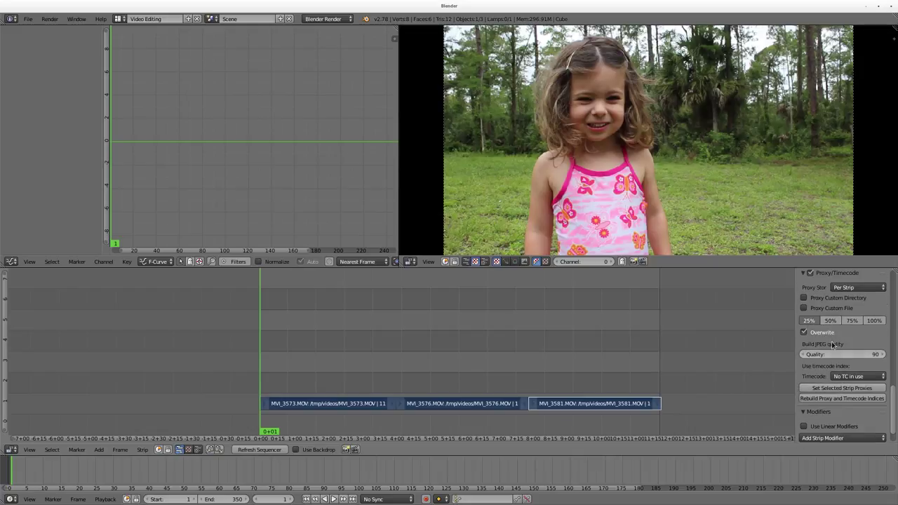
Step: Apply 25% proxies to the selected strips and rebuild their proxies and timecode indices
click(826, 389)
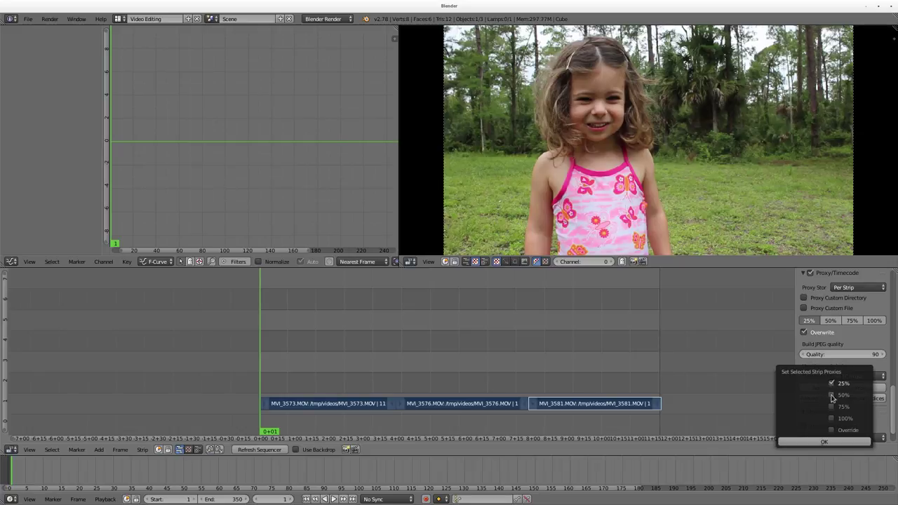
click(831, 441)
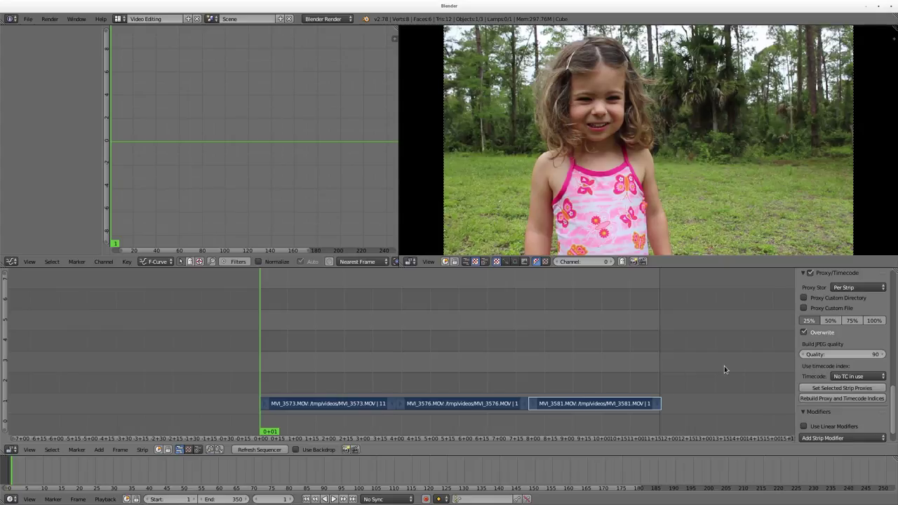
click(827, 399)
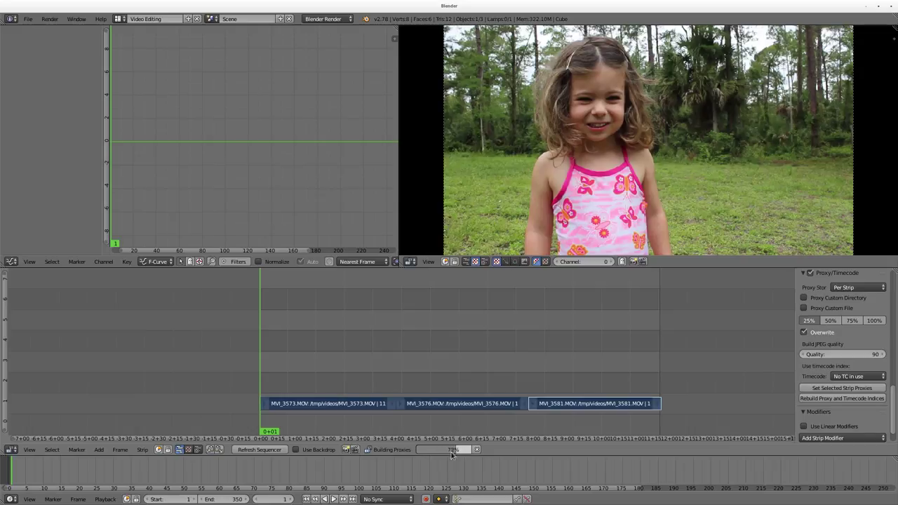
mouse_move(440, 450)
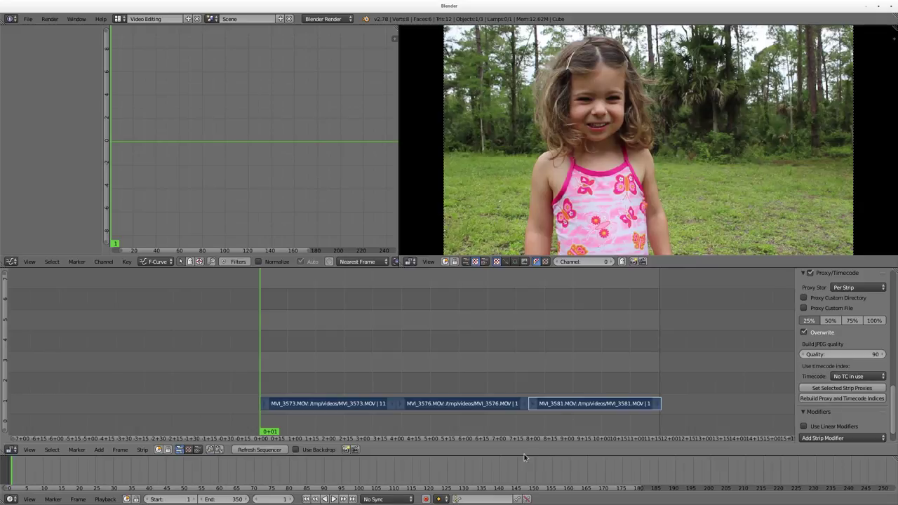
Step: Play the sequence, stop back at frame 1, and show the preview's properties sidebar
key(alt+a)
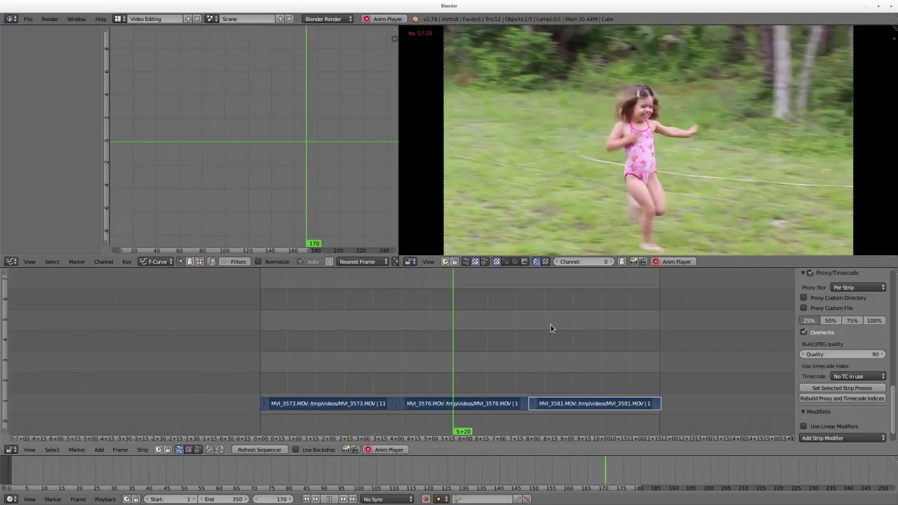
key(Escape)
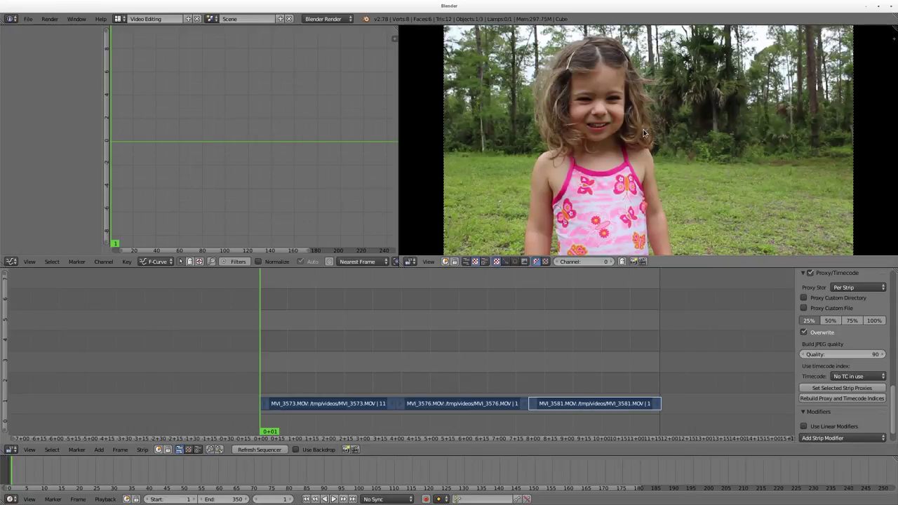
key(n)
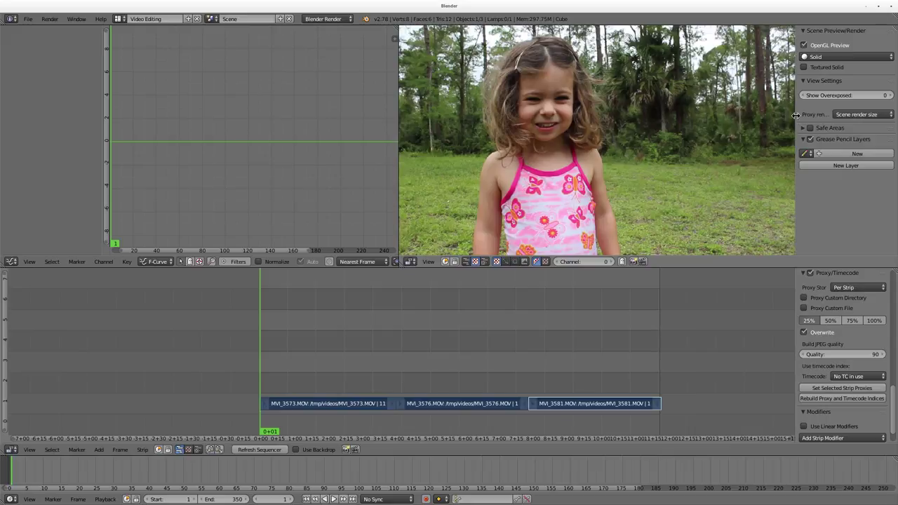
Step: Widen the preview sidebar and set Proxy render size to Proxy size 25%
drag(796, 115, 766, 120)
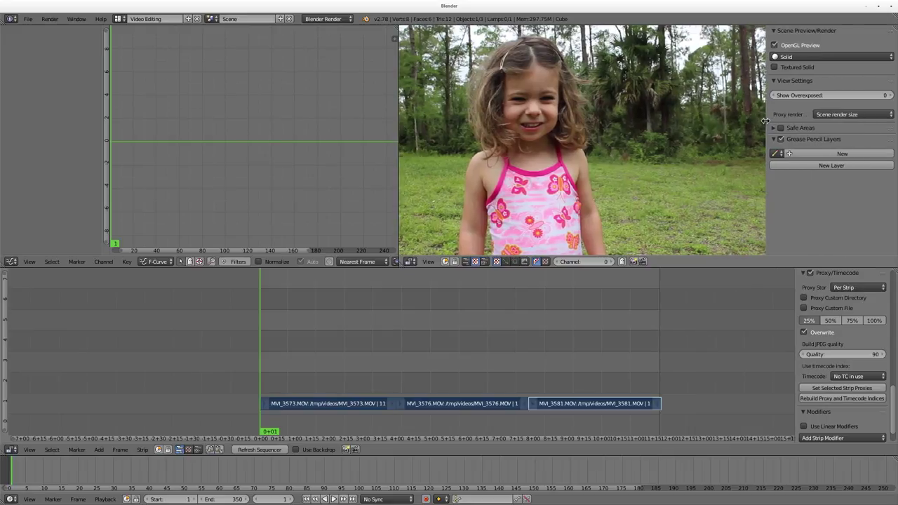
click(849, 116)
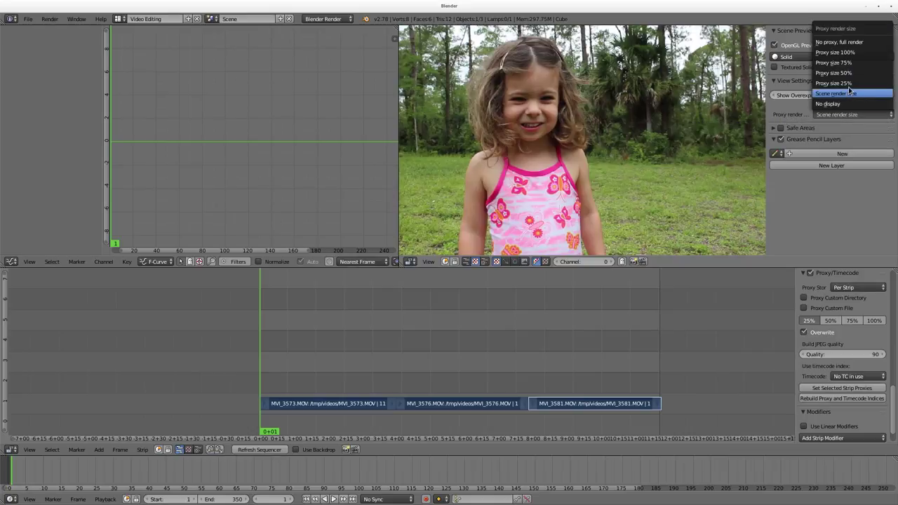
click(849, 83)
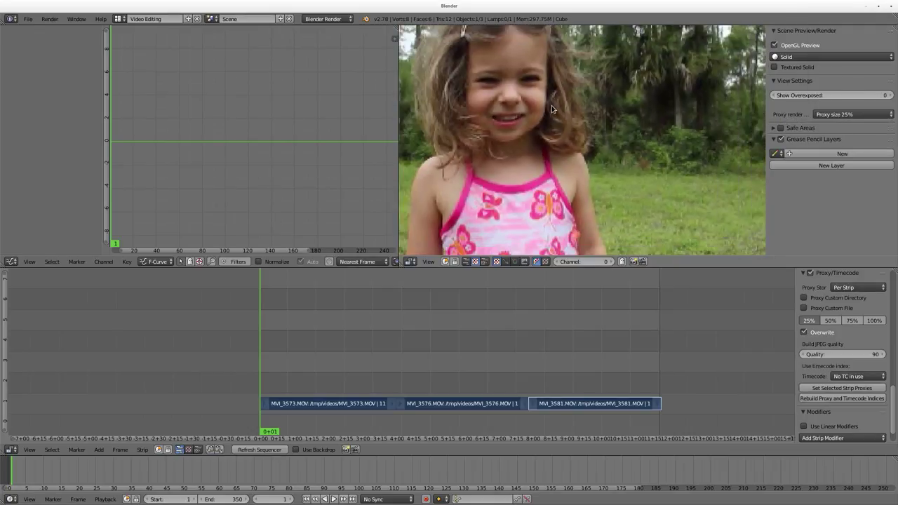
Step: Fit the preview to the view and play the three-clip sequence with 25% proxies
scroll(549, 109, up, 3)
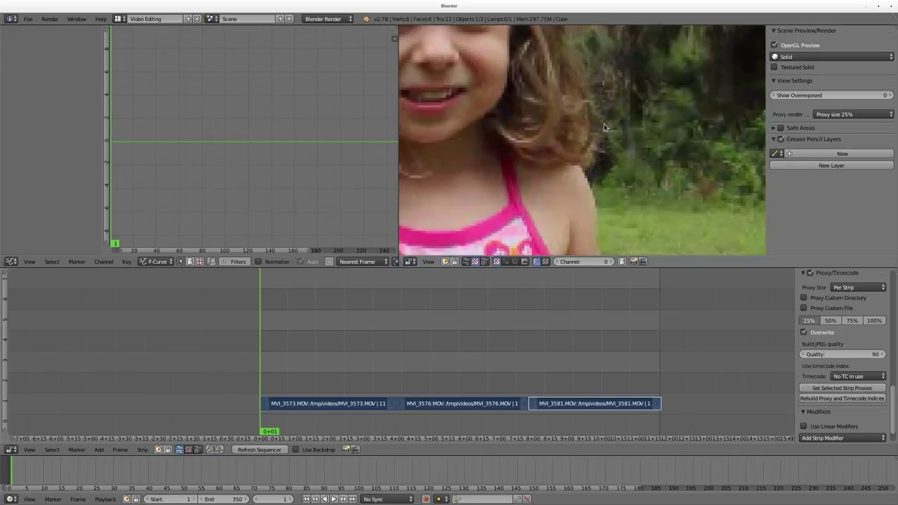
scroll(604, 127, down, 5)
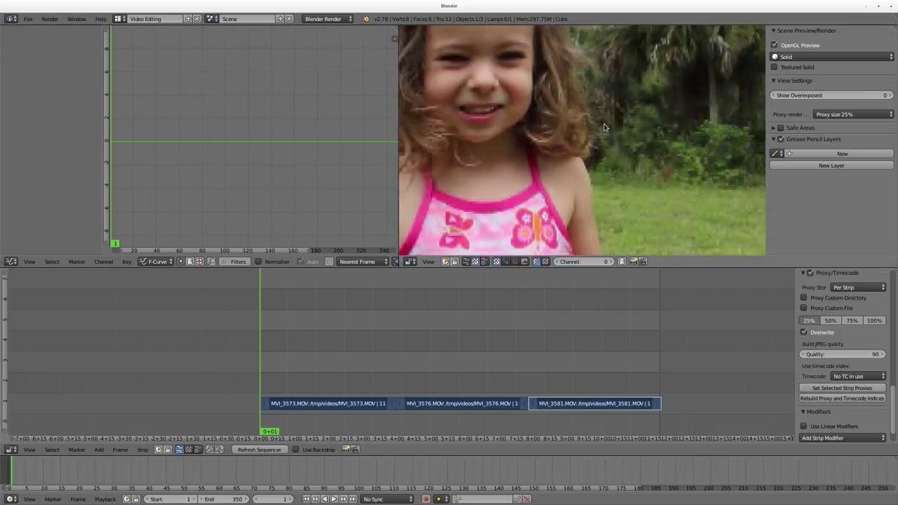
key(Home)
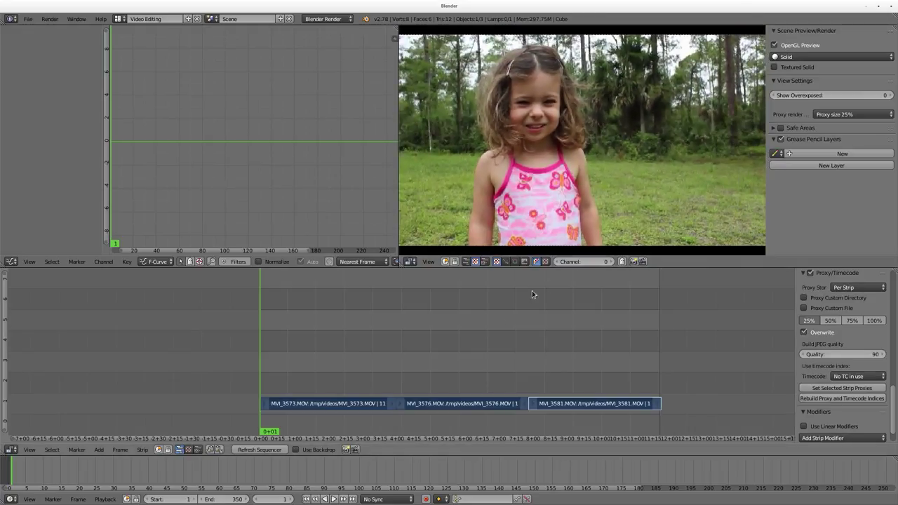
key(alt+a)
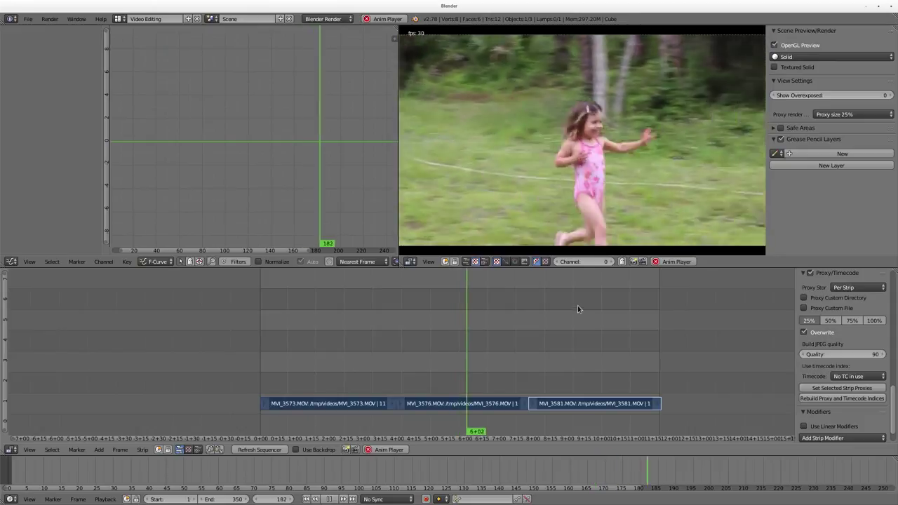
Step: Switch the preview to Scene render size and stop playback
click(853, 114)
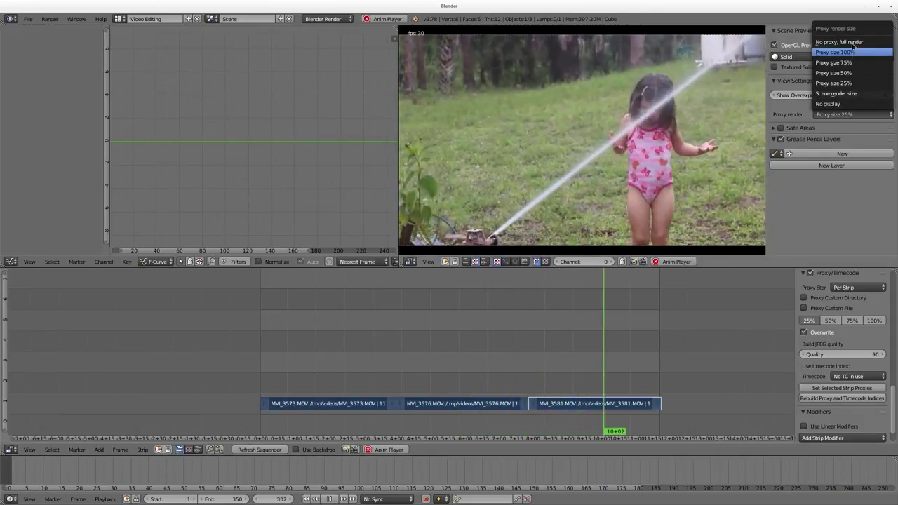
click(846, 94)
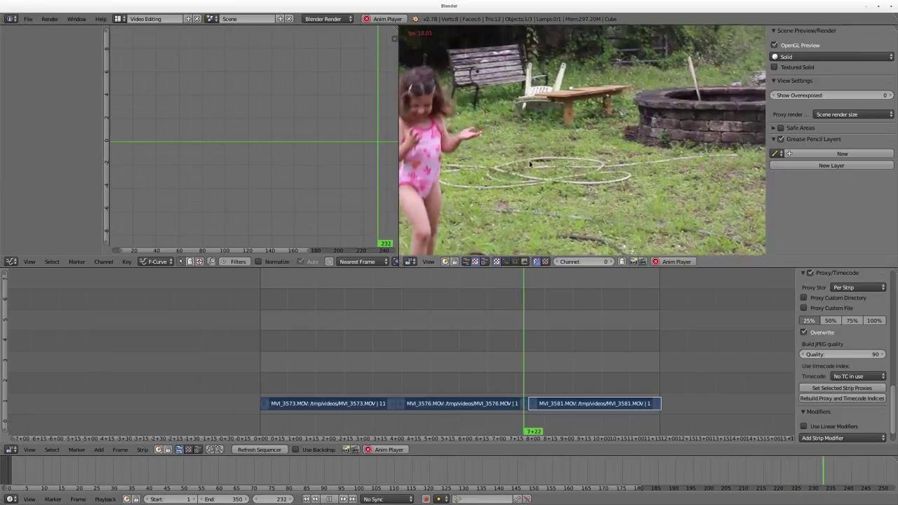
key(space)
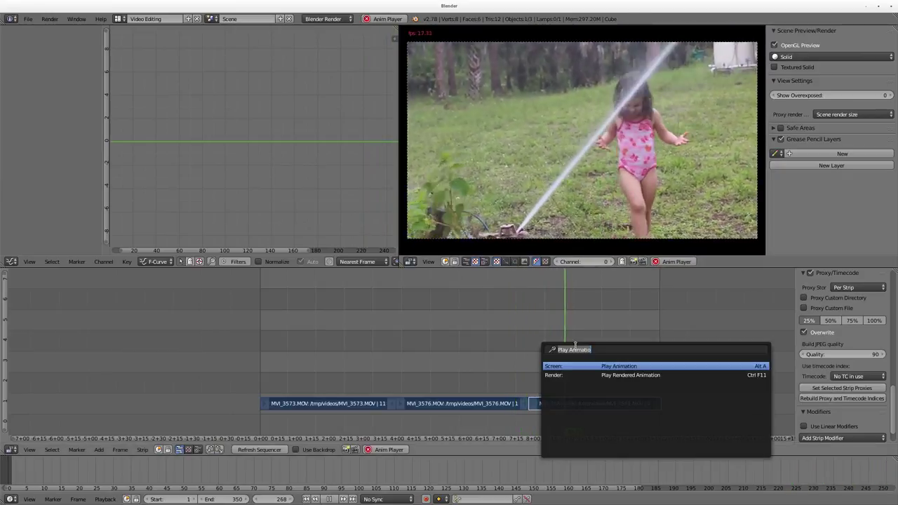
key(Escape)
key(Escape)
Step: Move the playhead to frame 167 in the sequencer timeline
click(450, 360)
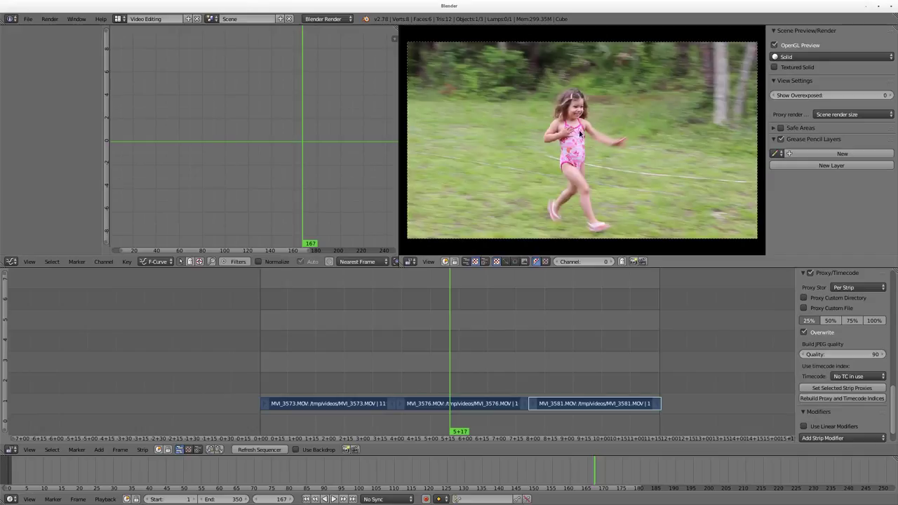
scroll(580, 133, up, 4)
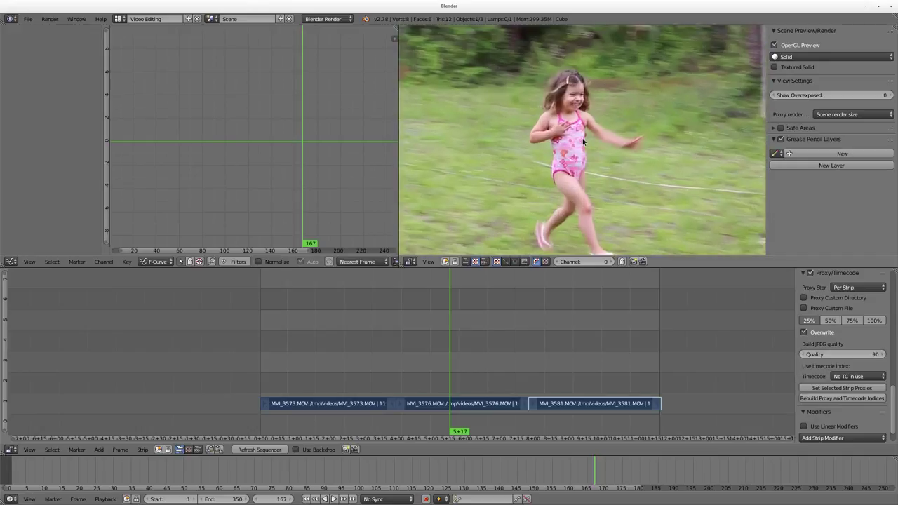
scroll(582, 138, down, 4)
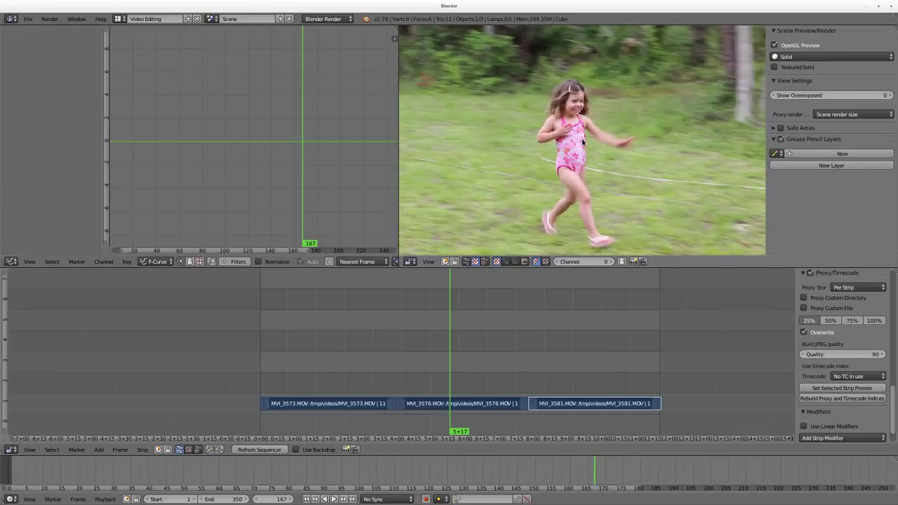
Step: Set the preview's Proxy render size back to Proxy size 25%
click(853, 114)
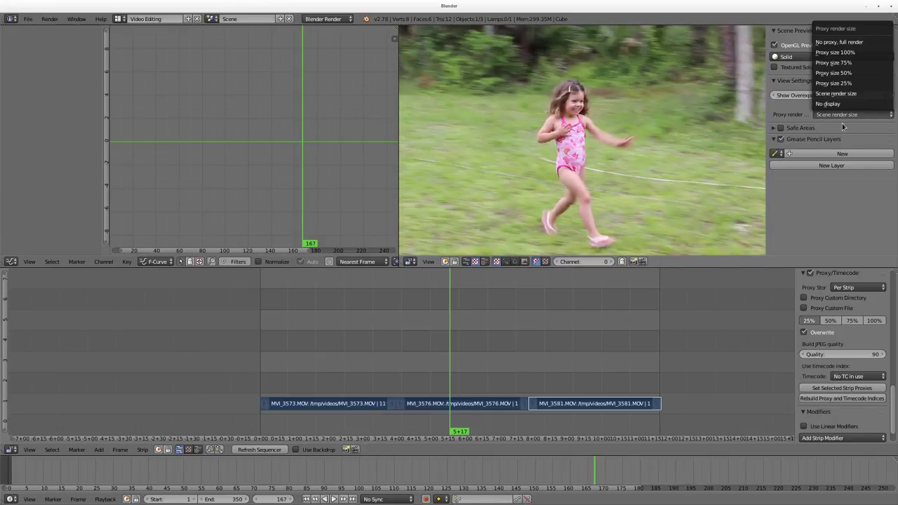
click(842, 84)
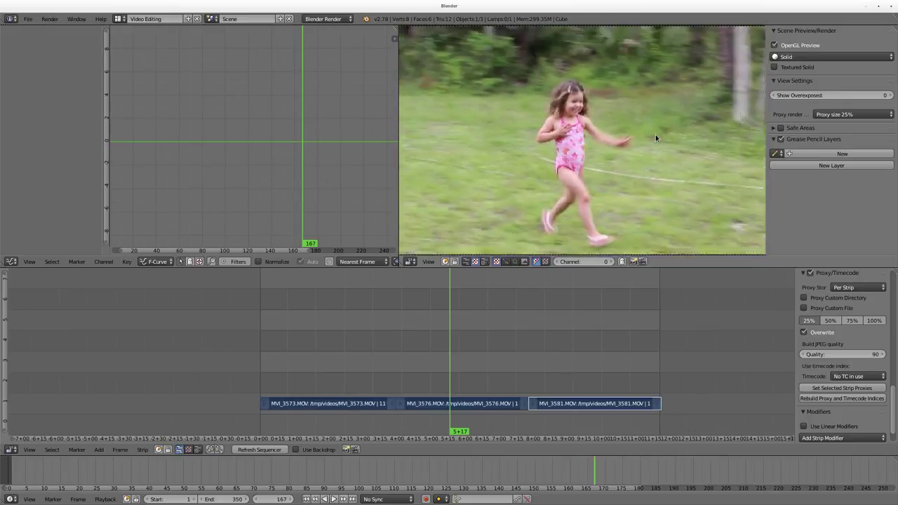